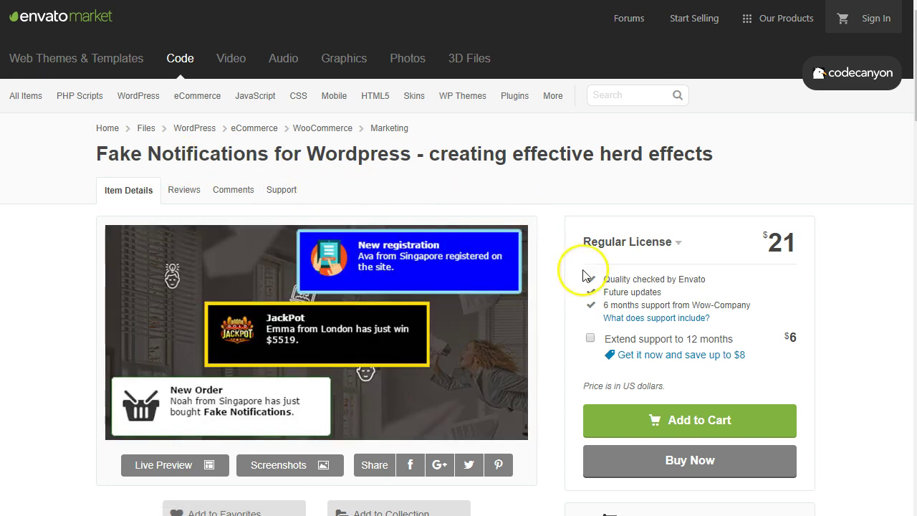
Step: Open the Fake Notifications plugin's screenshots and look through the settings, display options and sample notifications up to the sixth image
scroll(559, 294, "down", 1)
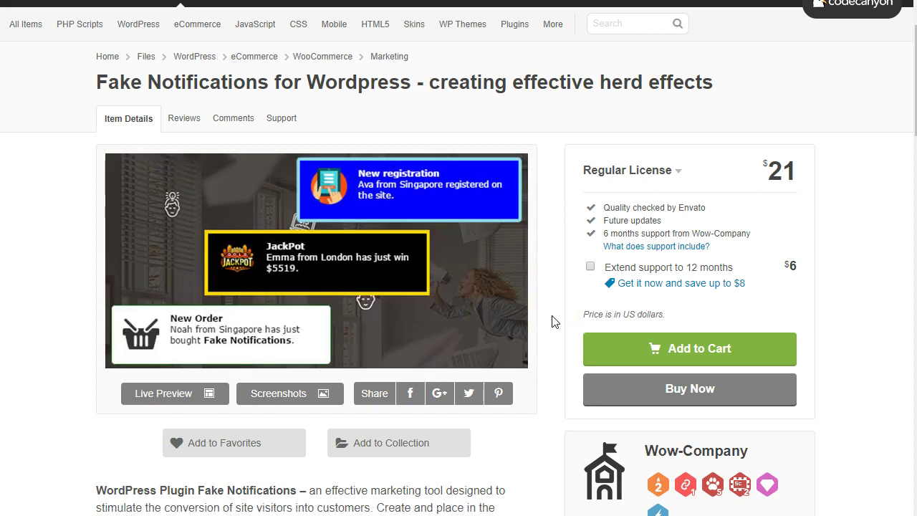
scroll(552, 321, "down", 1)
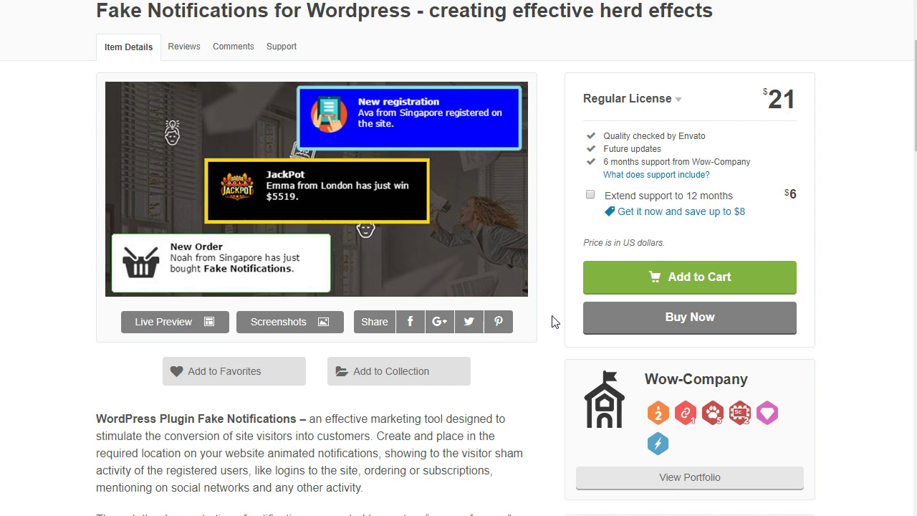
scroll(552, 322, "up", 1)
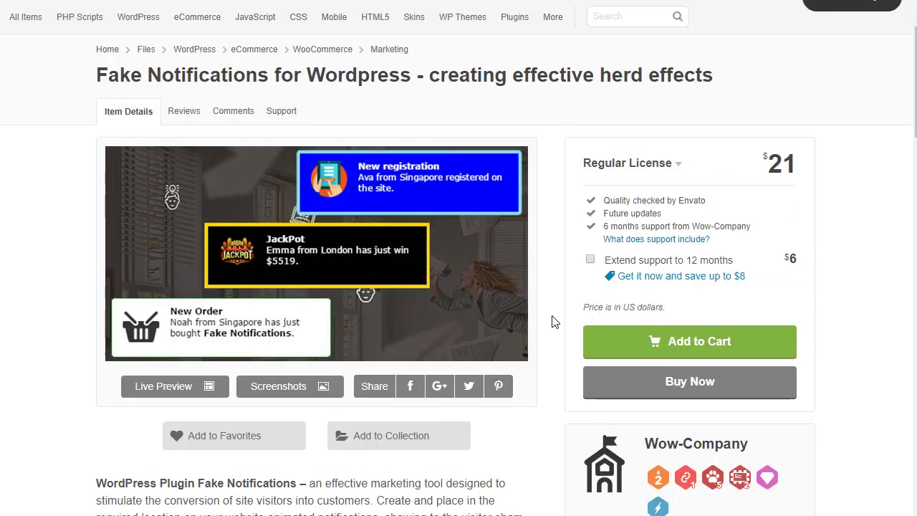
scroll(552, 322, "down", 1)
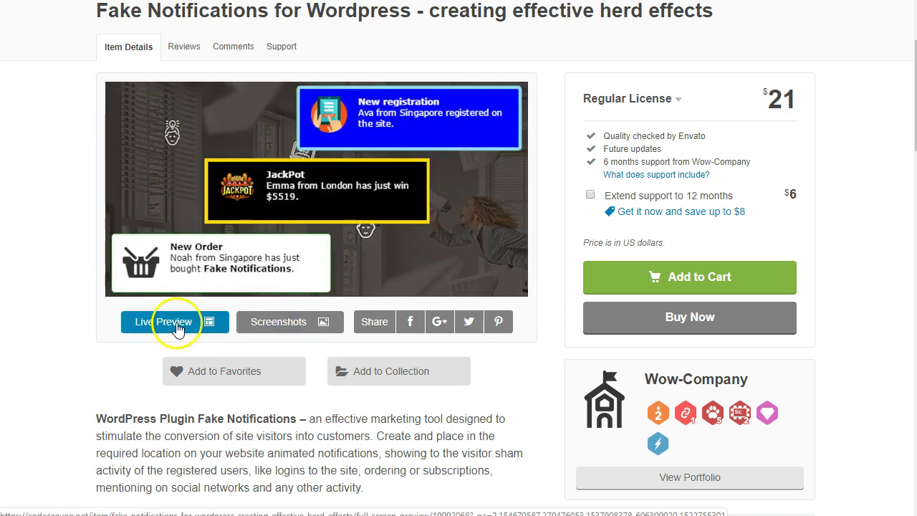
left_click(277, 321)
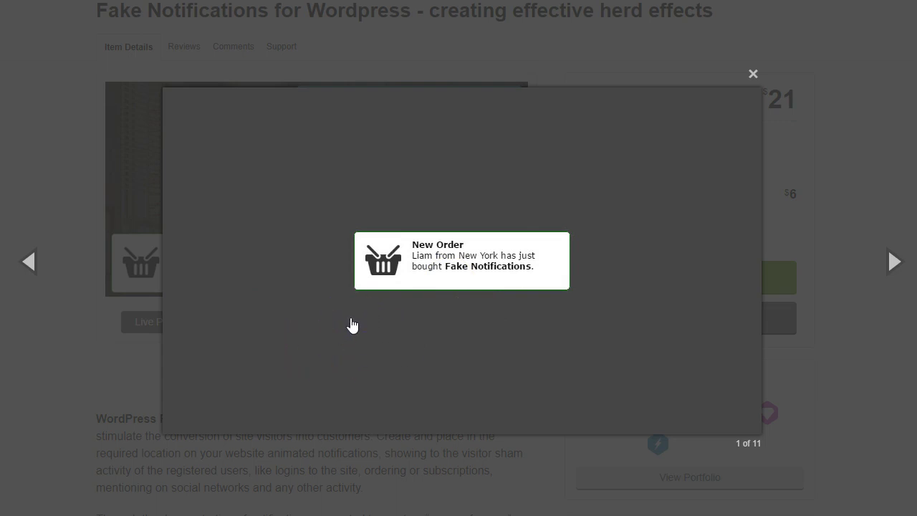
left_click(895, 262)
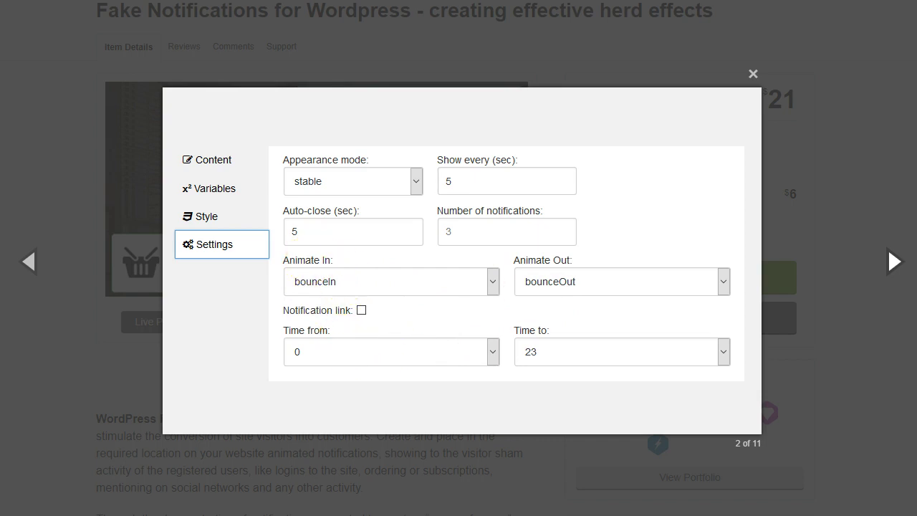
left_click(895, 263)
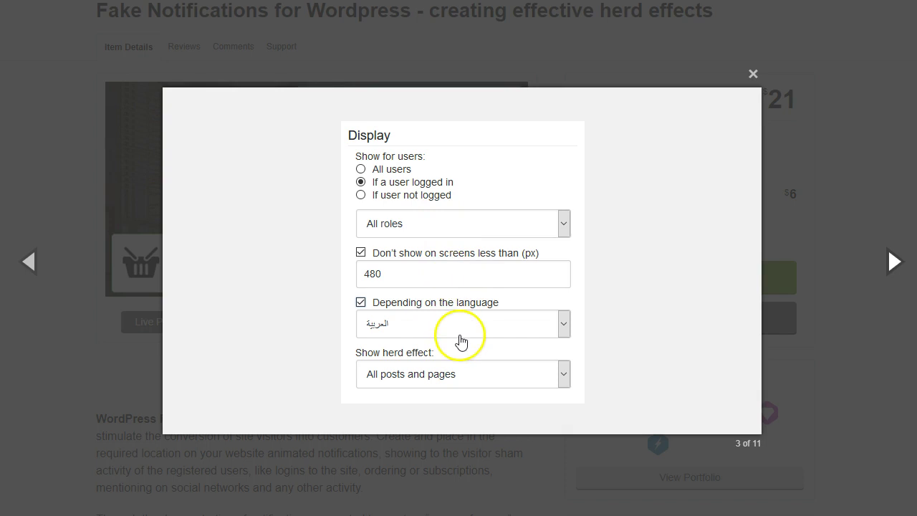
left_click(894, 265)
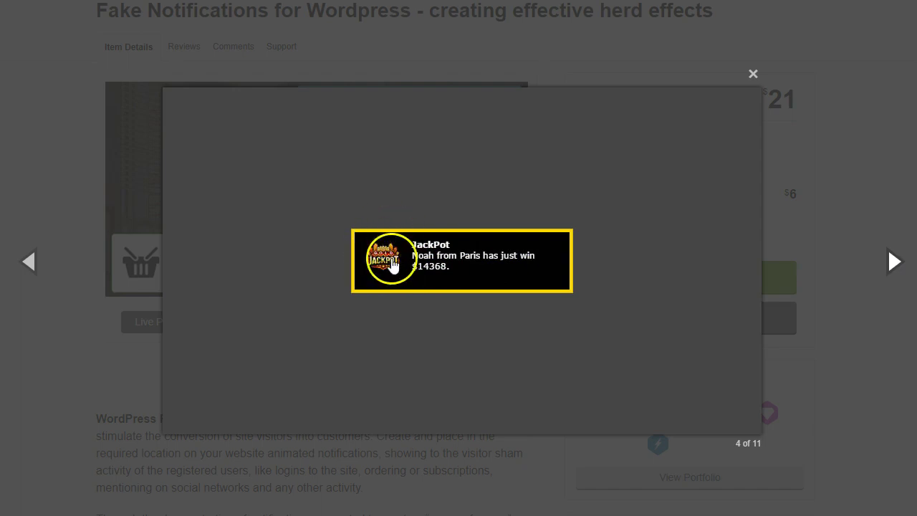
left_click(893, 264)
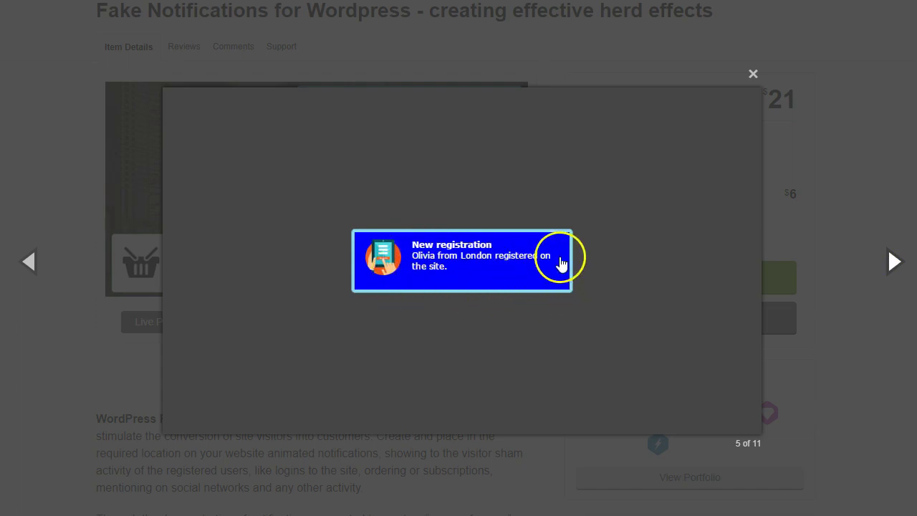
left_click(893, 262)
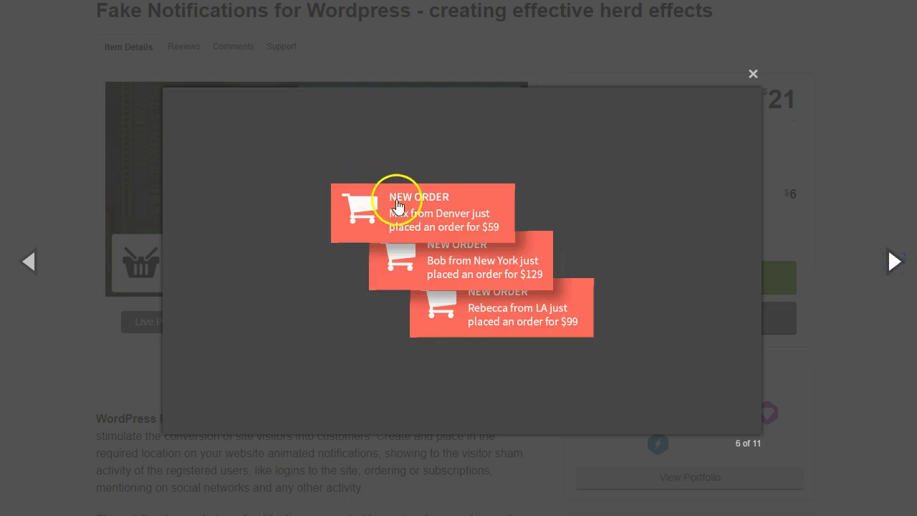
Step: View the remaining screenshots of the plugin's Content, Variables, Style and Settings pages, and close the gallery
left_click(895, 263)
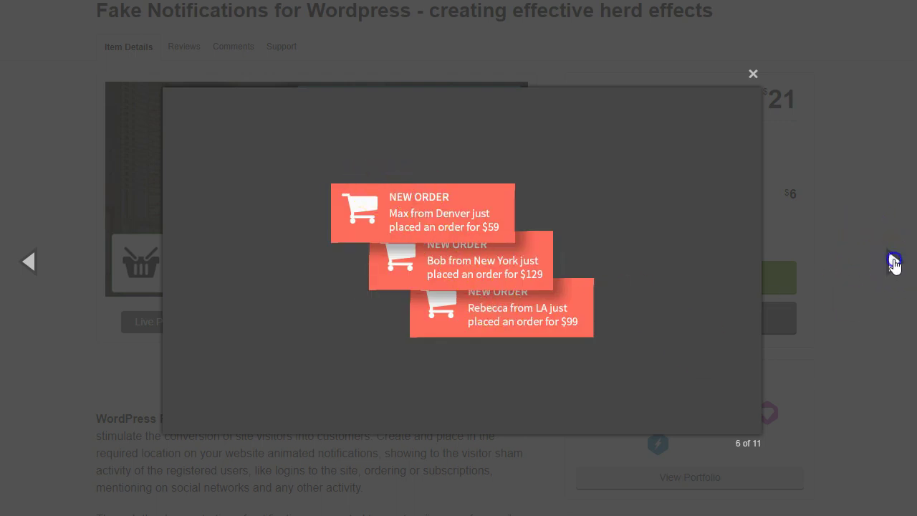
left_click(895, 264)
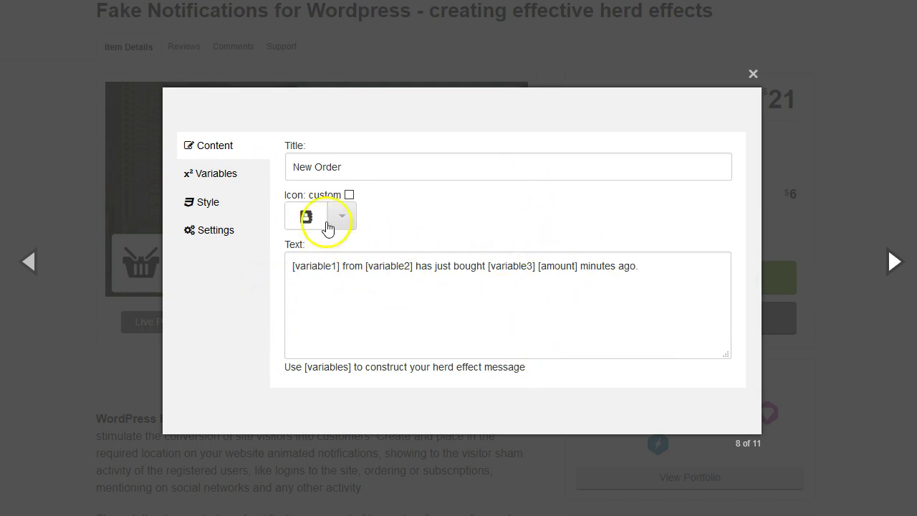
left_click(889, 262)
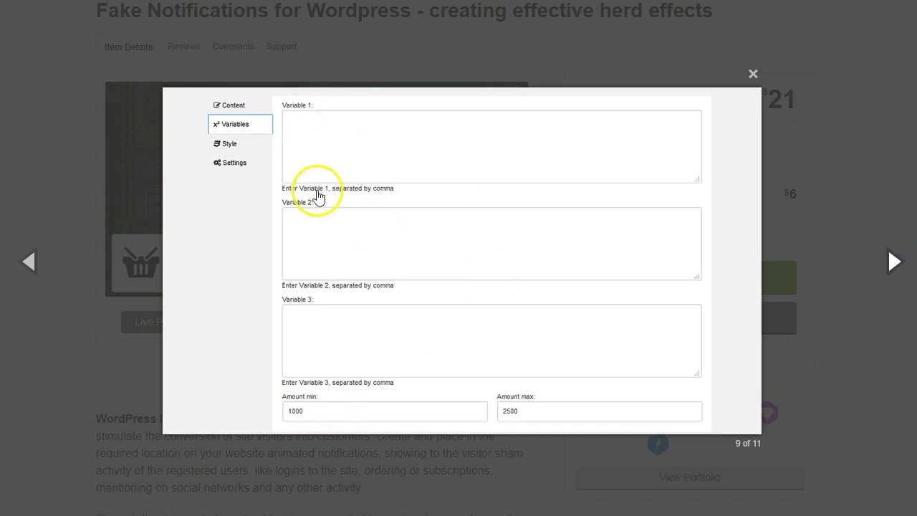
left_click(896, 267)
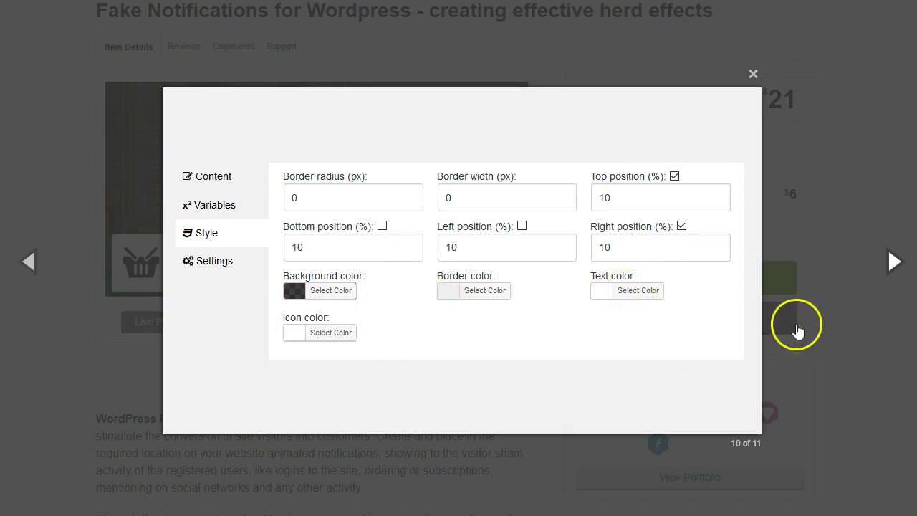
left_click(895, 263)
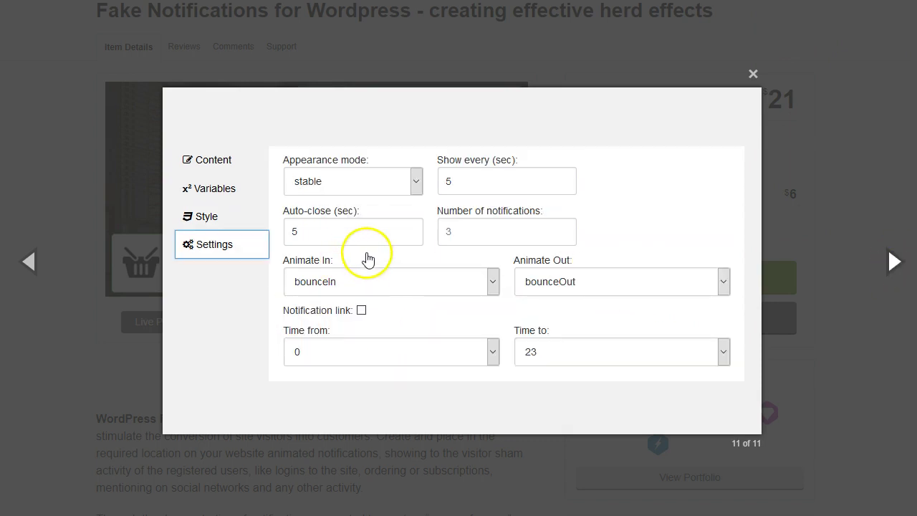
left_click(753, 74)
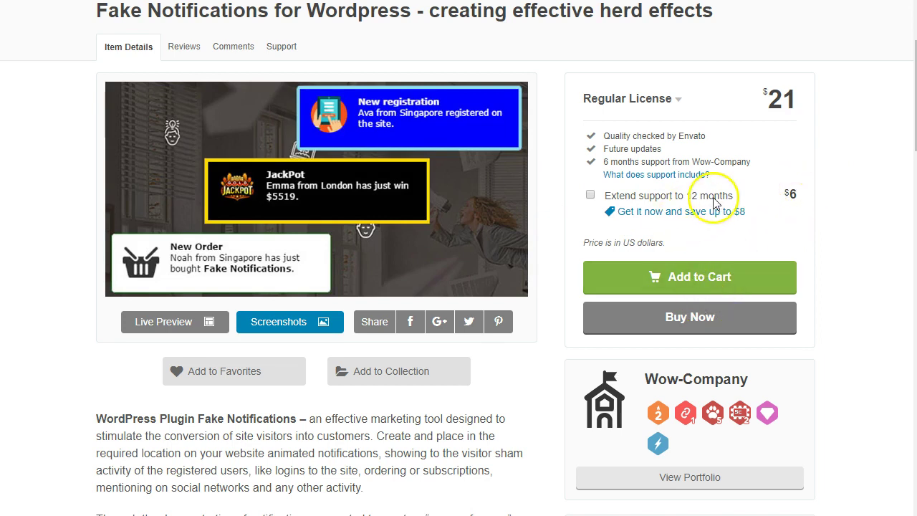
Step: Examine the plugin's purchase information and expand the Regular License description to check its terms of use
scroll(729, 185, "down", 3)
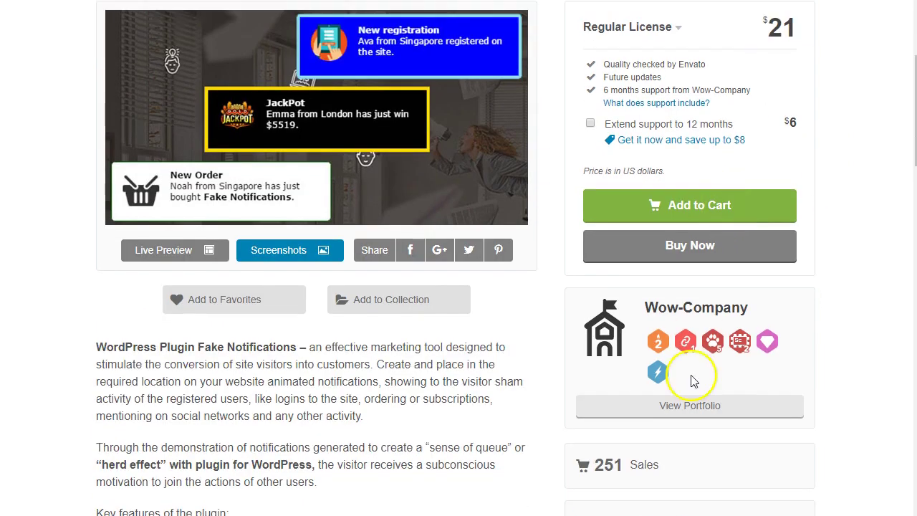
scroll(493, 376, "up", 5)
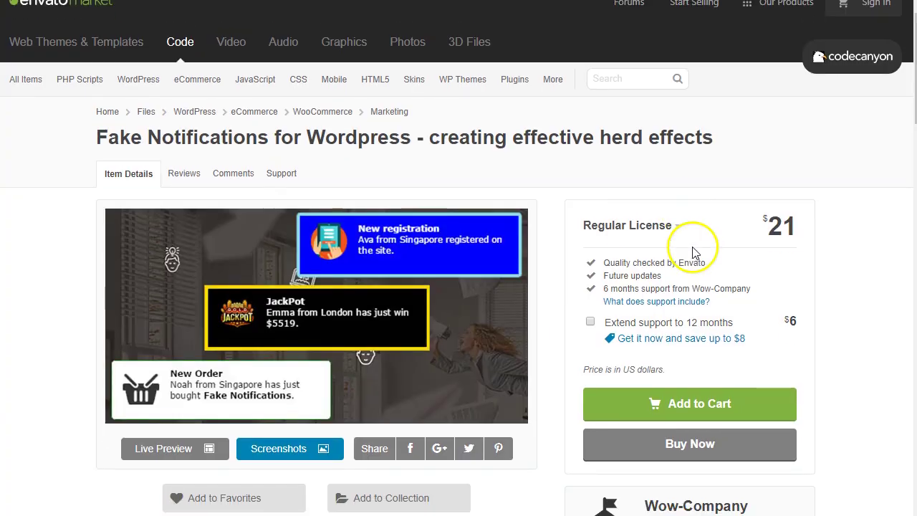
scroll(692, 253, "down", 1)
left_click(685, 172)
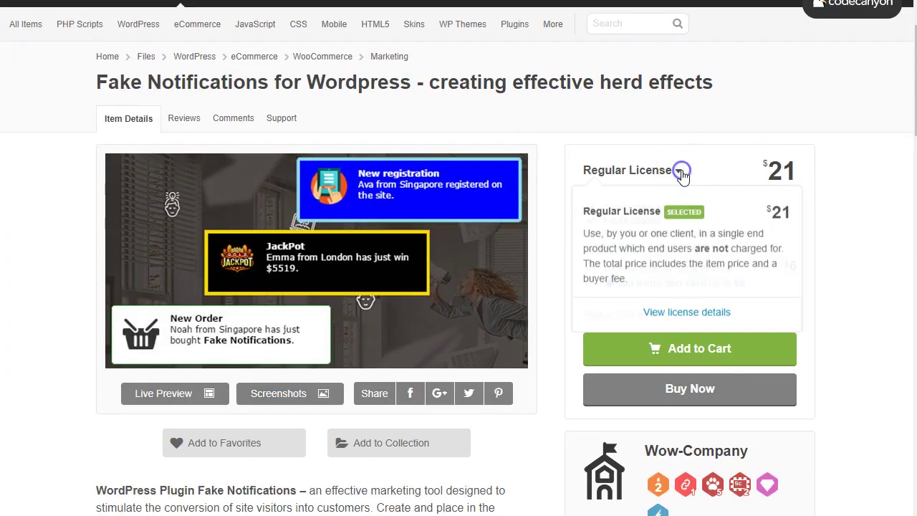
left_click(650, 245)
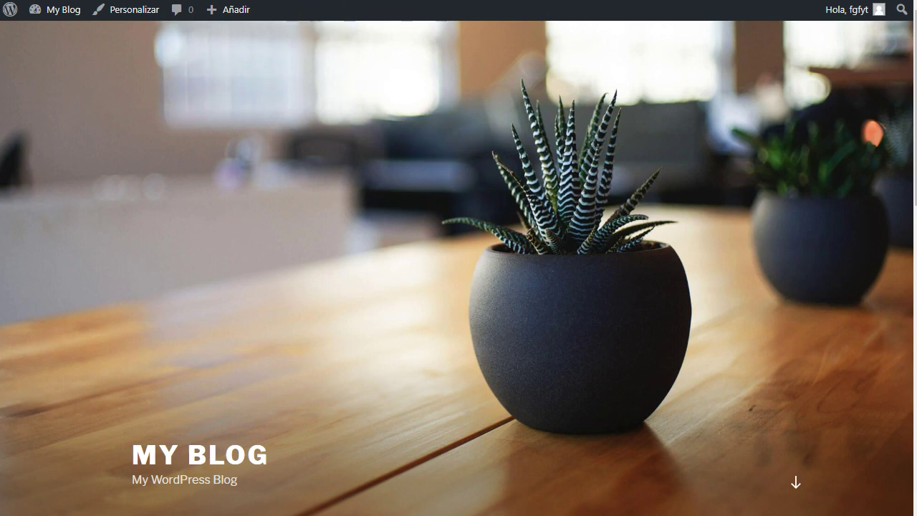
right_click(356, 164)
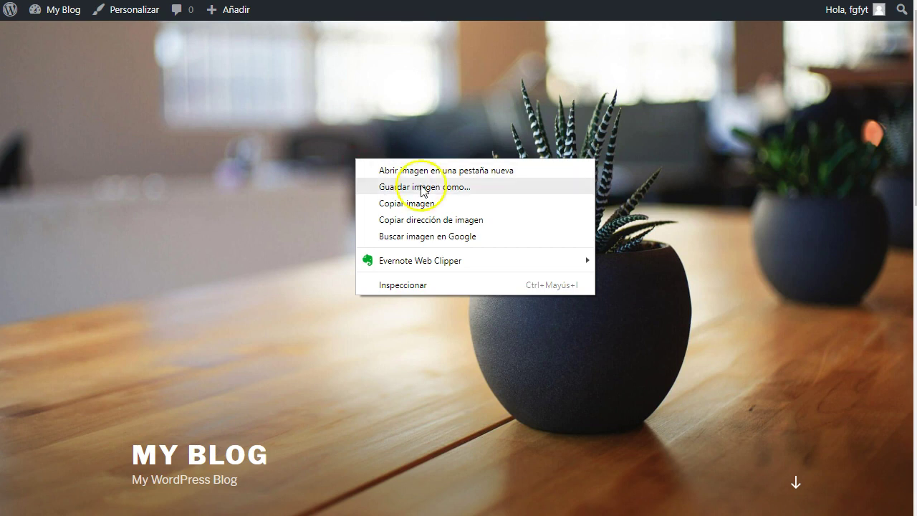
left_click(279, 141)
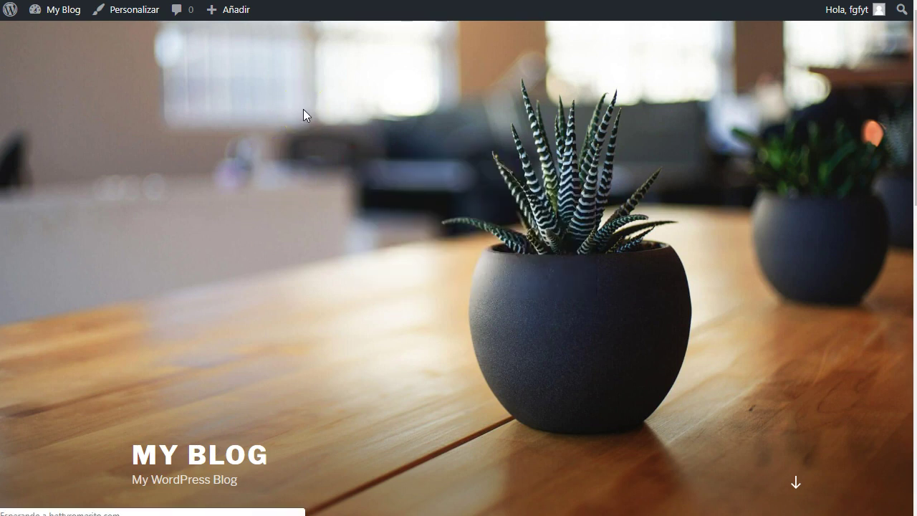
left_click(242, 161)
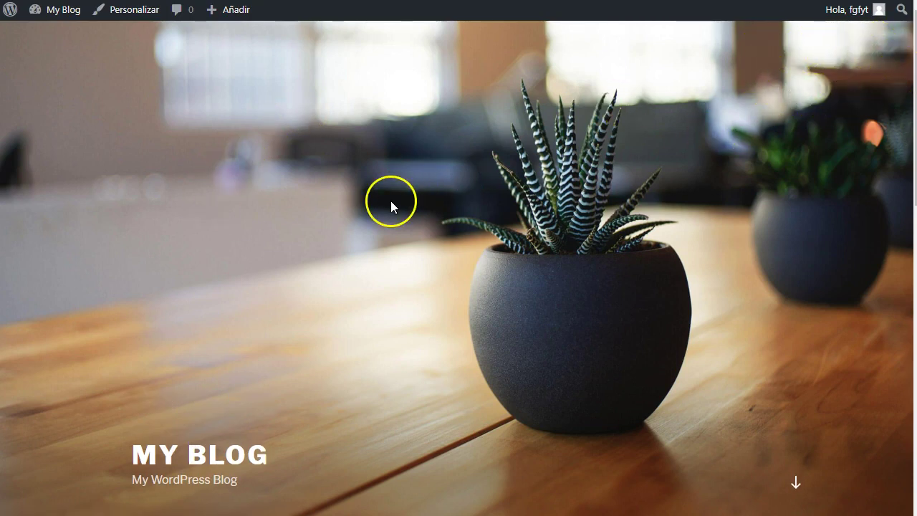
scroll(393, 217, "down", 2)
scroll(393, 217, "up", 2)
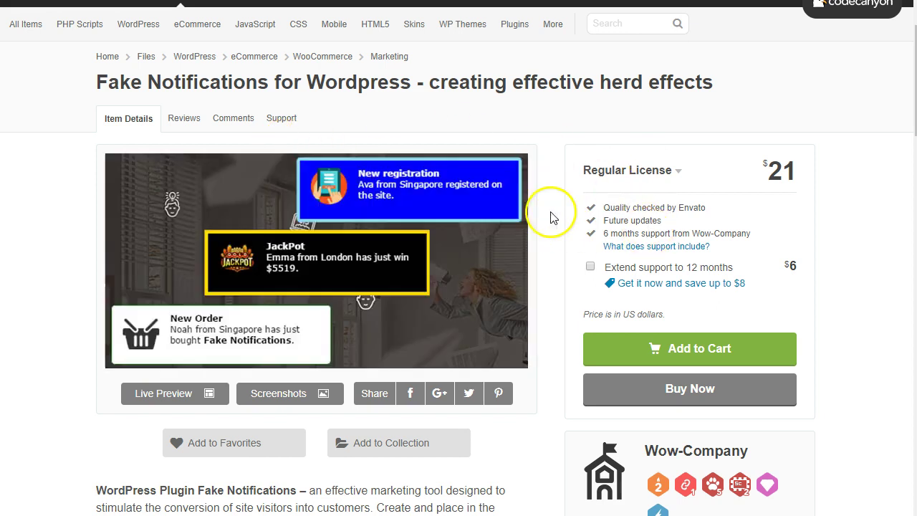
scroll(559, 208, "down", 1)
scroll(560, 209, "down", 1)
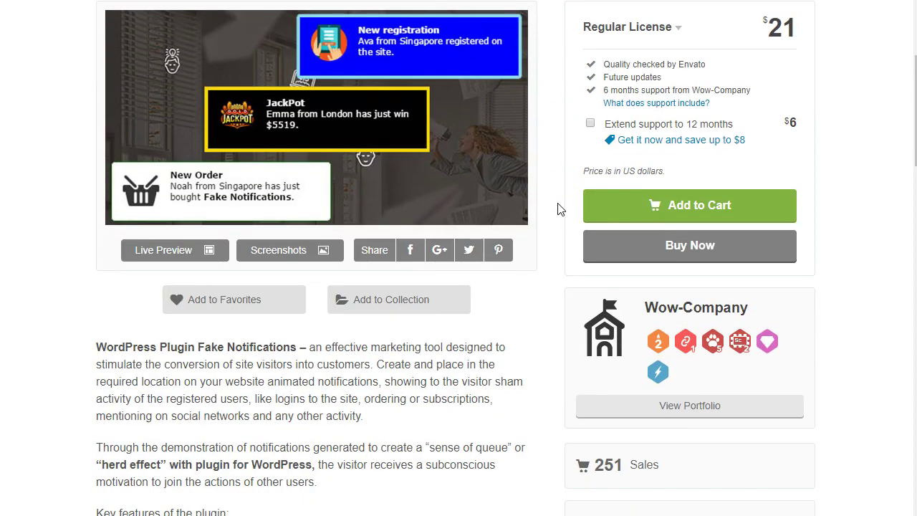
scroll(560, 209, "up", 1)
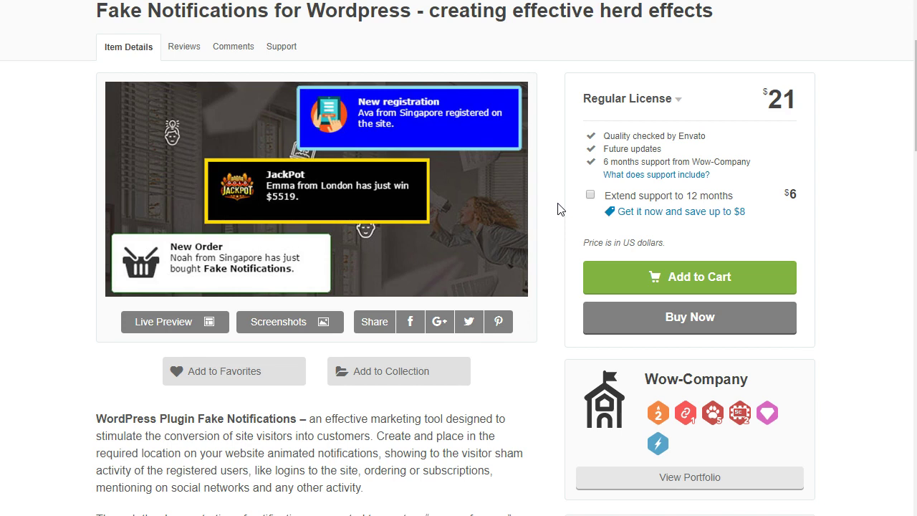
scroll(560, 209, "up", 2)
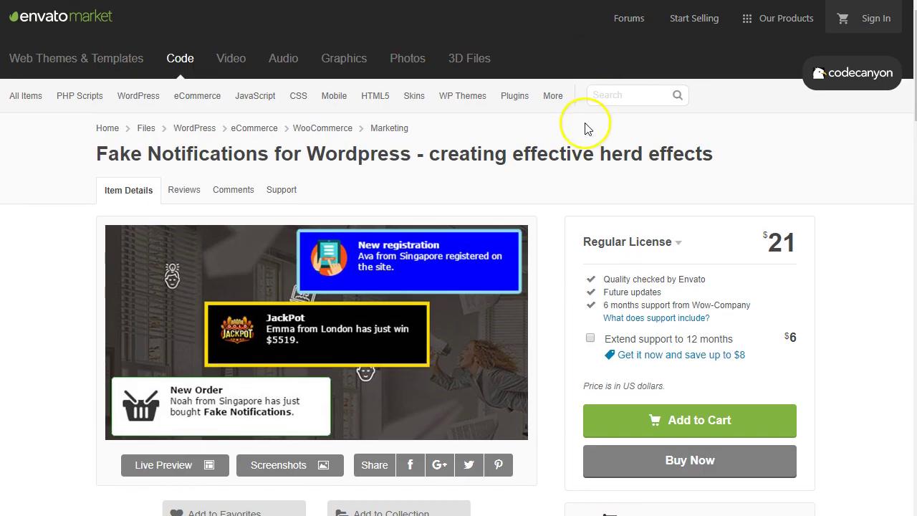
scroll(551, 142, "down", 1)
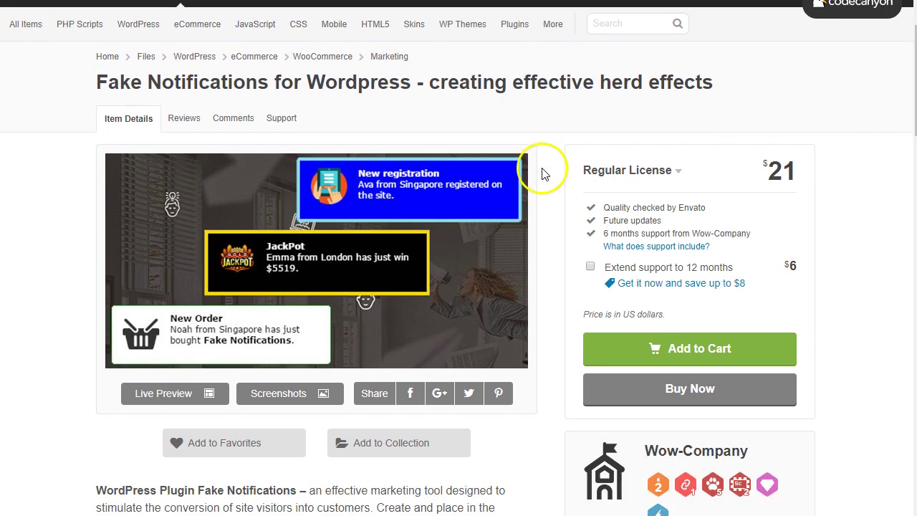
scroll(549, 182, "down", 1)
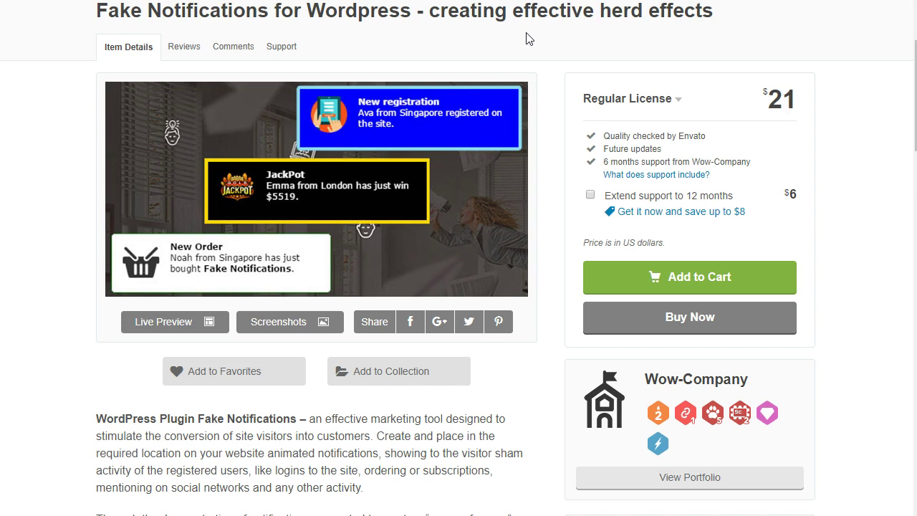
scroll(48, 165, "up", 1)
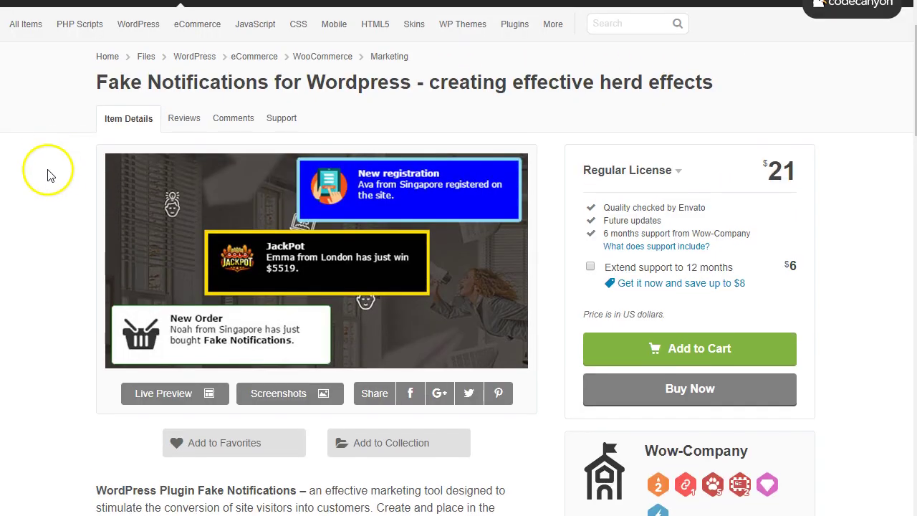